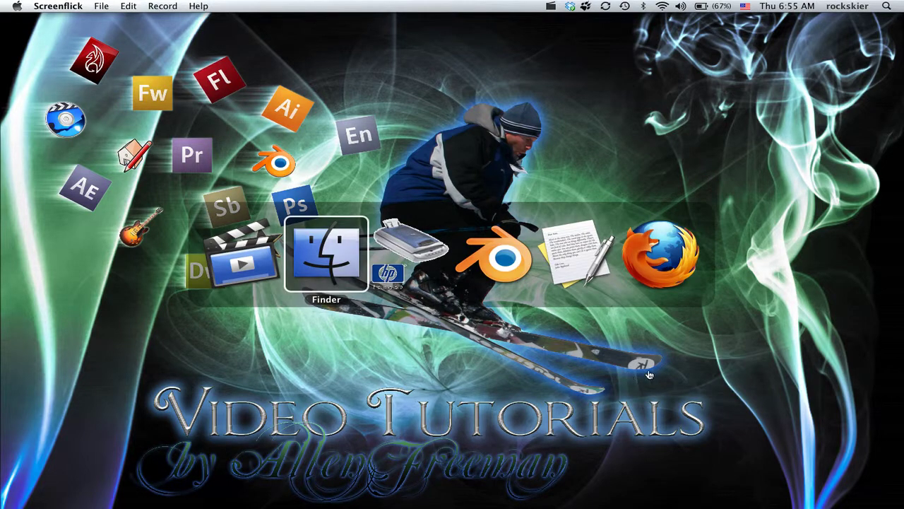
Step: Switch from the Spin Objects tutorial page in TextEdit to the Blender window
{"action": "left_click", "coordinate": [573, 257]}
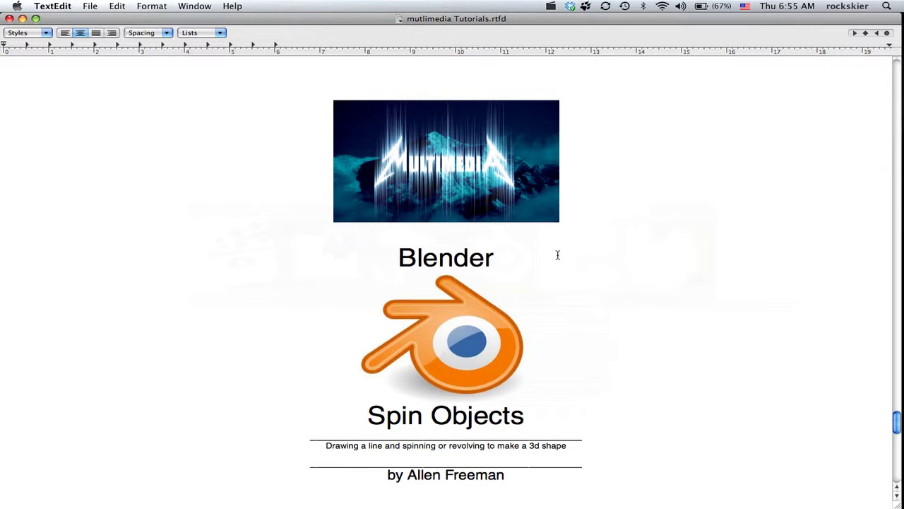
{"action": "key", "text": "super+Tab"}
{"action": "left_click", "coordinate": [586, 258]}
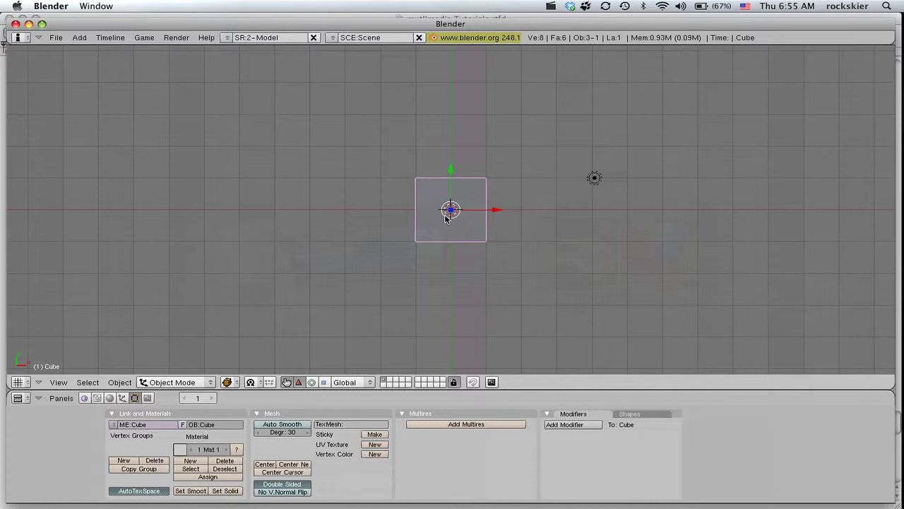
Step: Erase the default cube and add a Mesh > Plane at the scene centre
{"action": "key", "text": "x"}
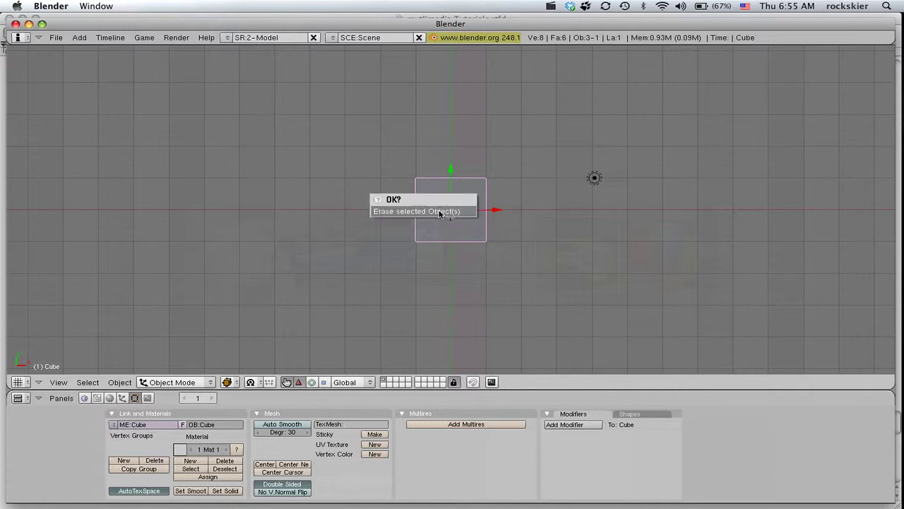
{"action": "left_click", "coordinate": [437, 213]}
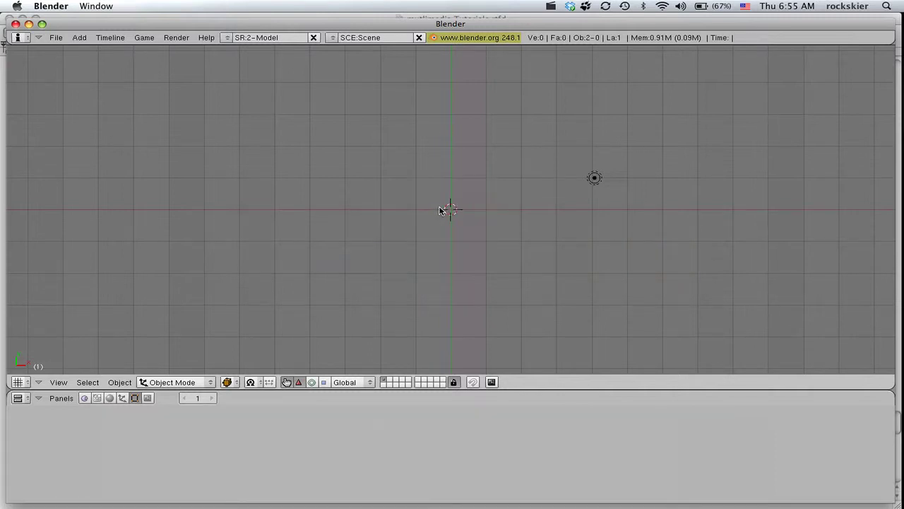
{"action": "key", "text": "space"}
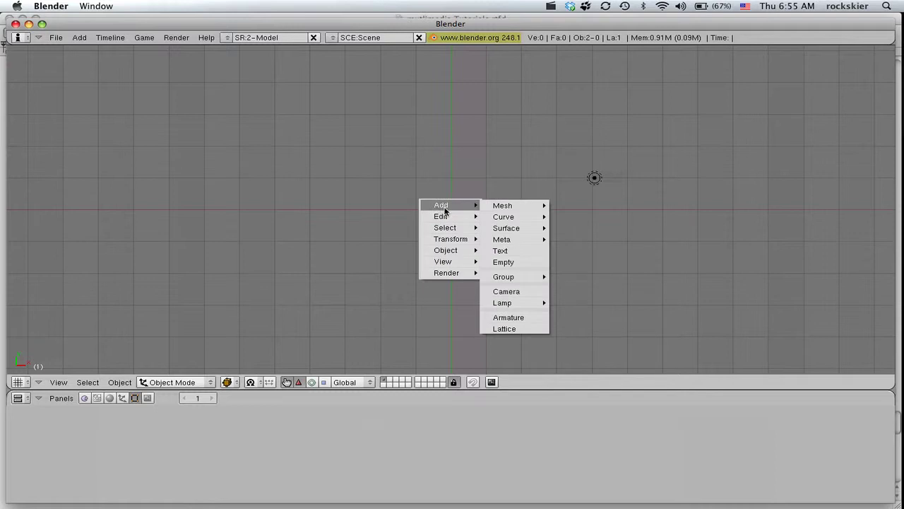
{"action": "mouse_move", "coordinate": [505, 211]}
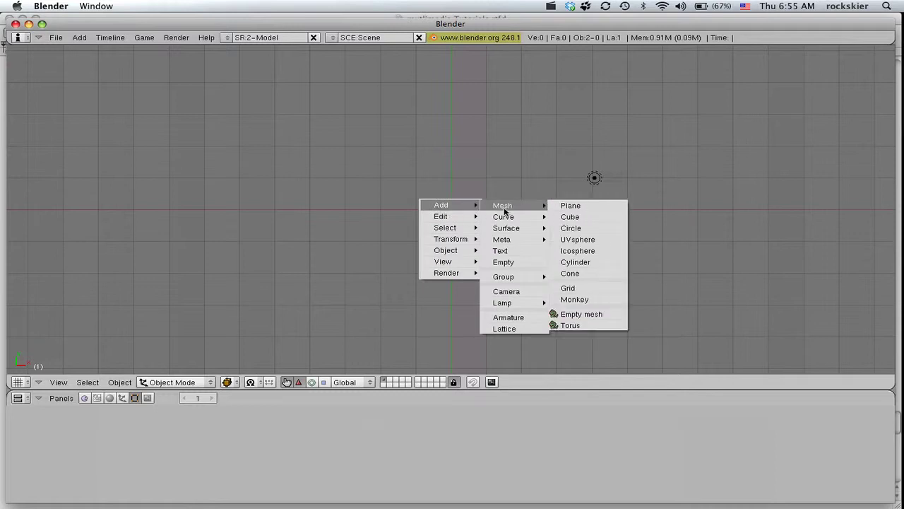
{"action": "left_click", "coordinate": [567, 207]}
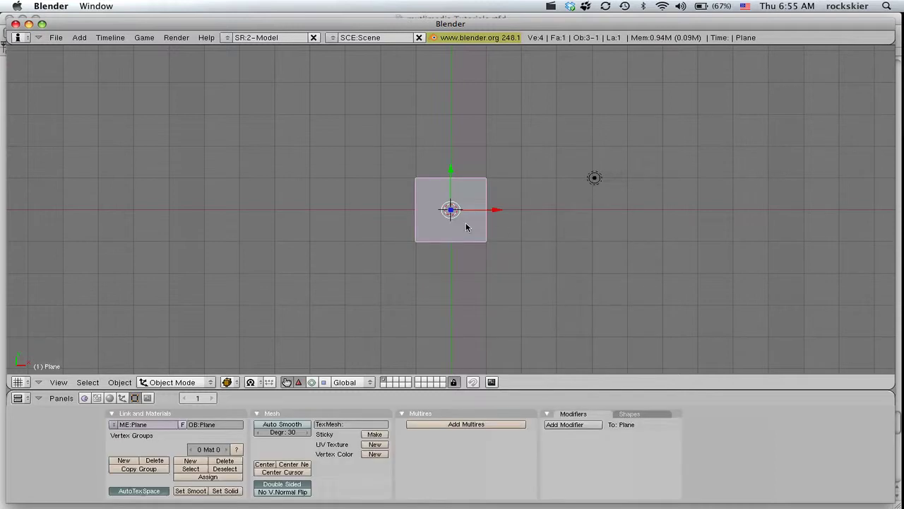
Step: Enter Edit Mode and delete the plane's top-right vertex
{"action": "left_click", "coordinate": [205, 383]}
{"action": "left_click", "coordinate": [203, 360]}
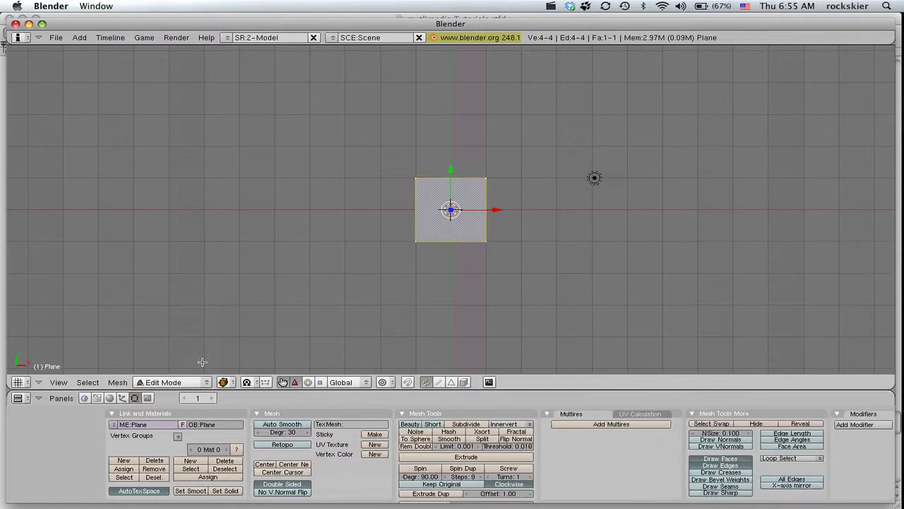
{"action": "right_click", "coordinate": [485, 179]}
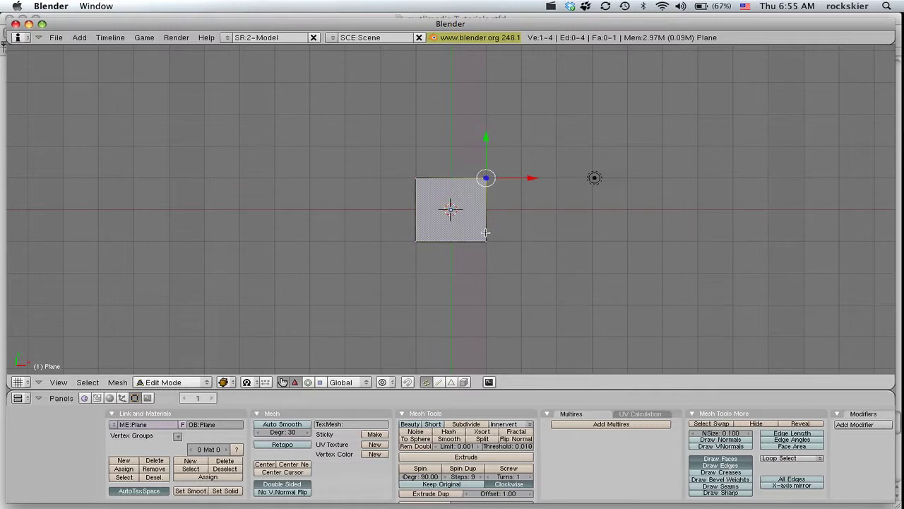
{"action": "key", "text": "x"}
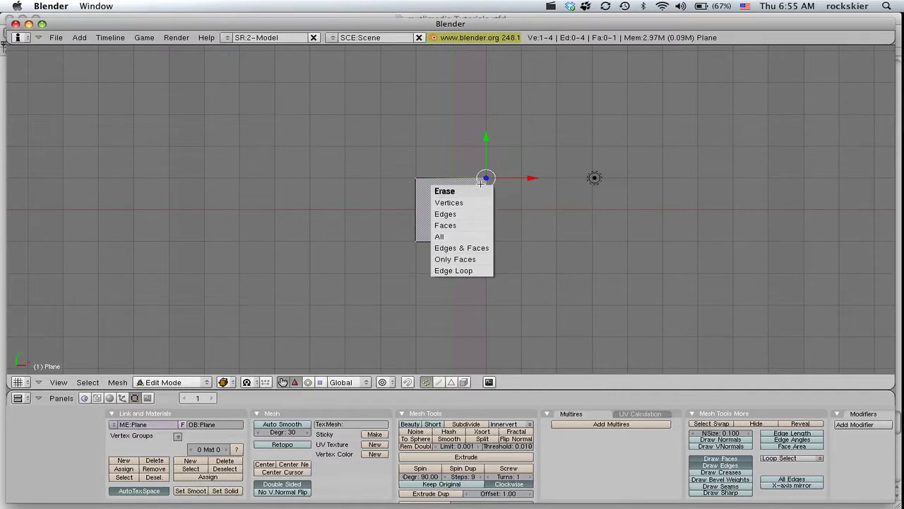
{"action": "left_click", "coordinate": [473, 203]}
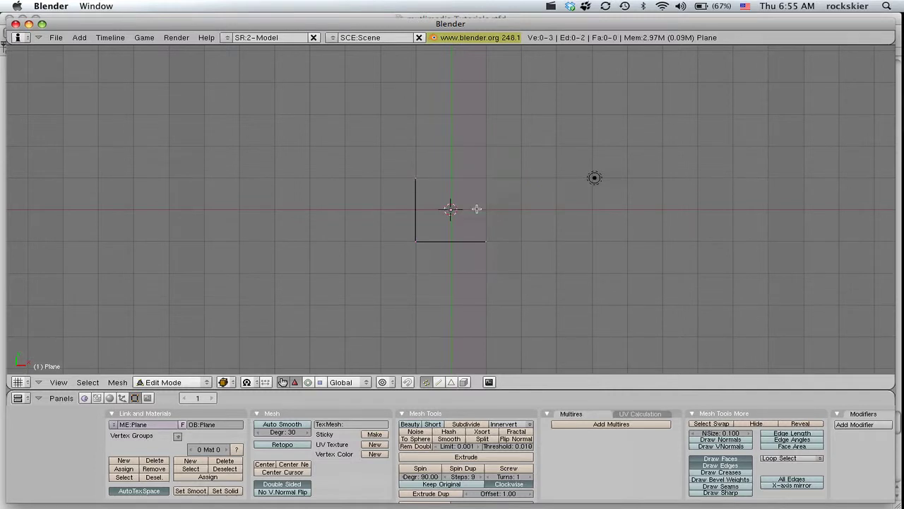
Step: Delete the bottom-right and bottom-left vertices so only one vertex remains
{"action": "right_click", "coordinate": [486, 241]}
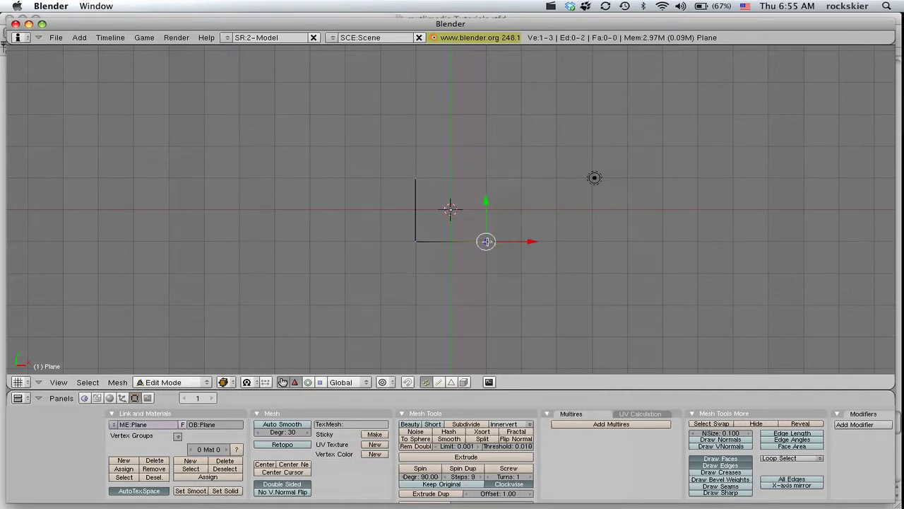
{"action": "key", "text": "x"}
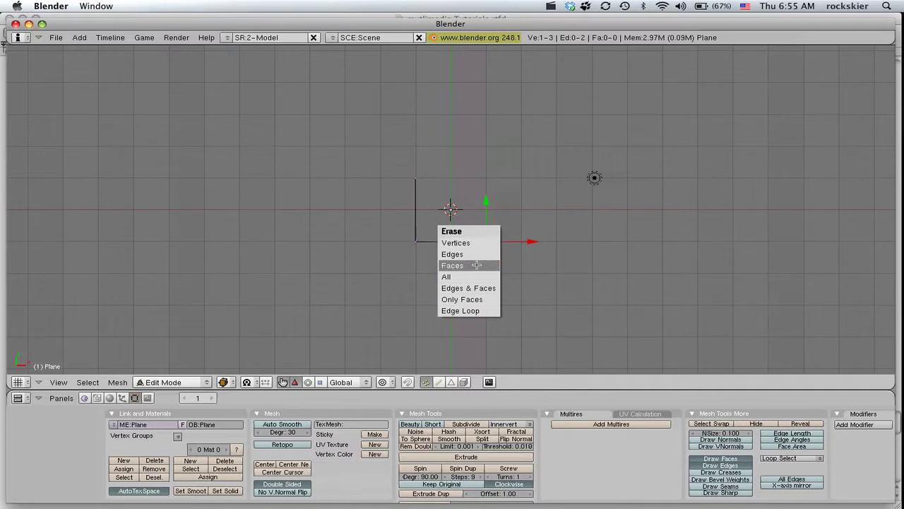
{"action": "left_click", "coordinate": [479, 243]}
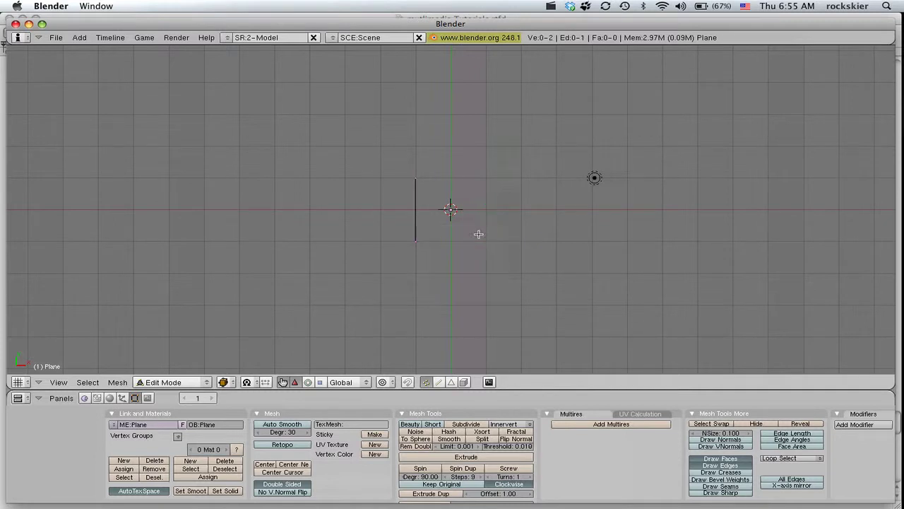
{"action": "right_click", "coordinate": [415, 243]}
{"action": "key", "text": "x"}
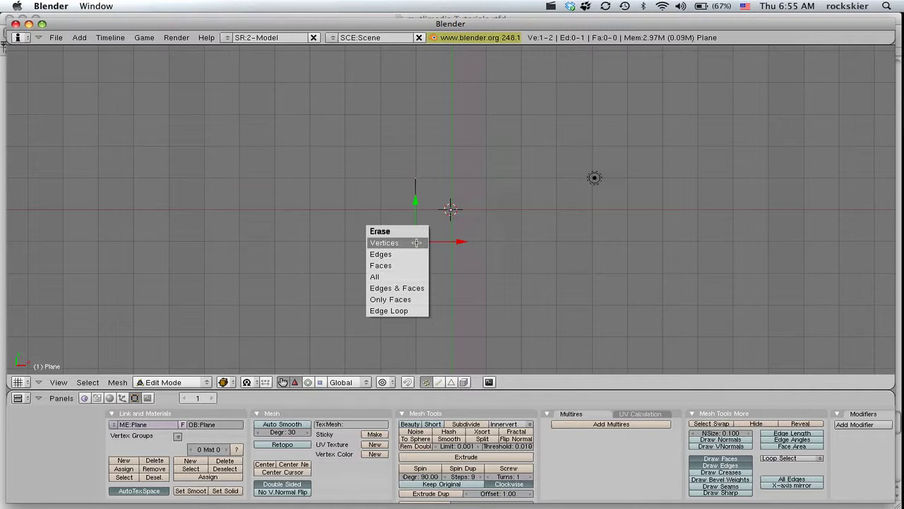
{"action": "left_click", "coordinate": [416, 242]}
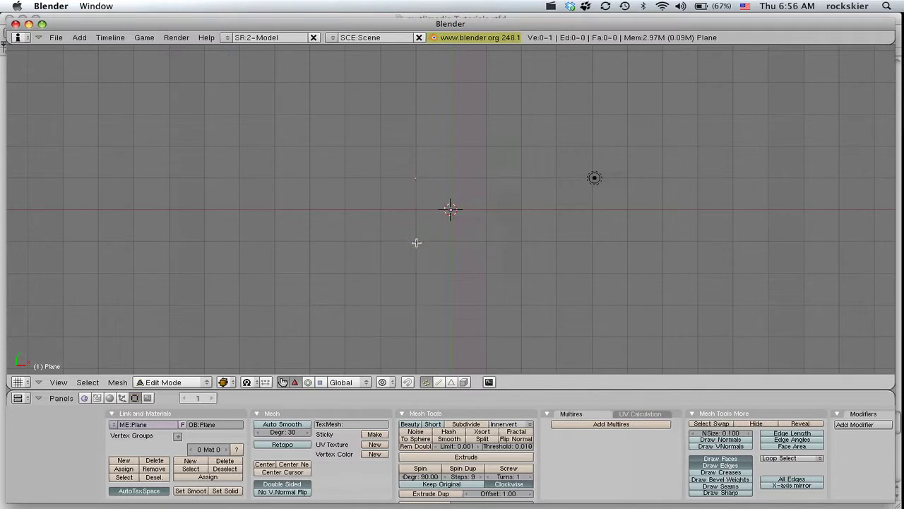
Step: Select the last vertex and slide it along X onto the vertical axis
{"action": "right_click", "coordinate": [416, 179]}
{"action": "left_click_drag", "start_coordinate": [459, 178], "coordinate": [495, 180]}
Step: Extrude seven vertices curving down and around to outline the pawn's head
{"action": "key", "text": "e"}
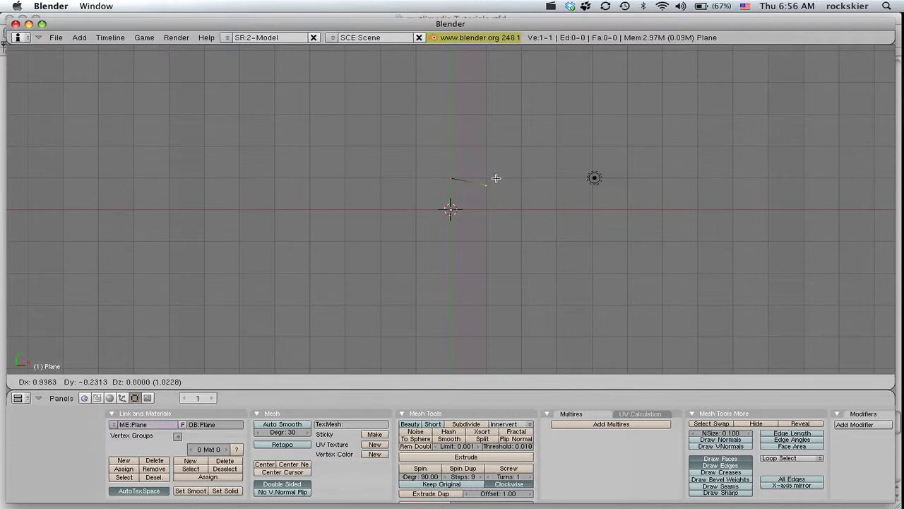
{"action": "left_click", "coordinate": [496, 179]}
{"action": "key", "text": "e"}
{"action": "left_click", "coordinate": [502, 212]}
{"action": "key", "text": "e"}
{"action": "left_click", "coordinate": [507, 223]}
{"action": "key", "text": "e"}
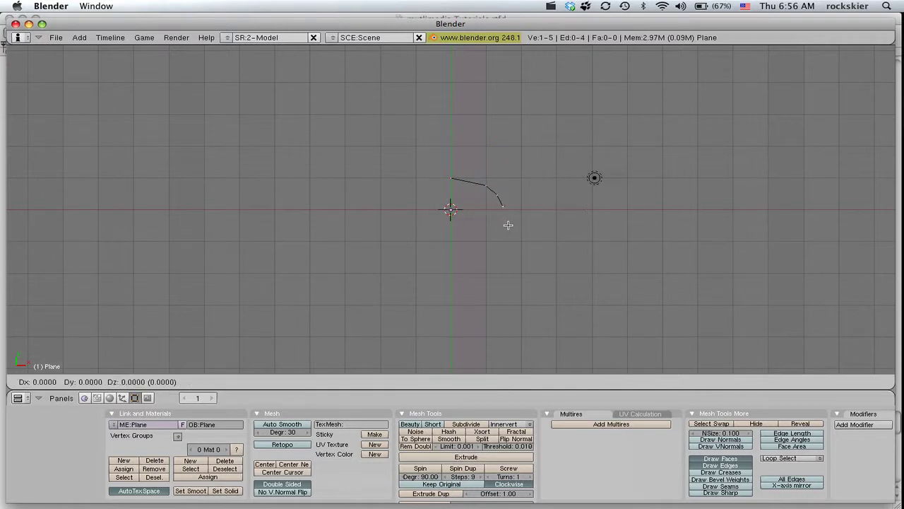
{"action": "left_click", "coordinate": [508, 238]}
{"action": "key", "text": "e"}
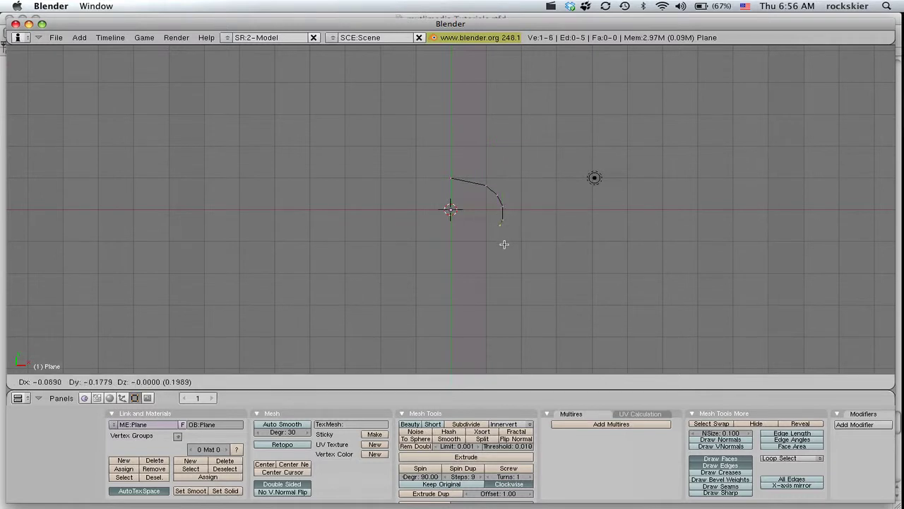
{"action": "left_click", "coordinate": [503, 245]}
{"action": "key", "text": "e"}
{"action": "left_click", "coordinate": [490, 251]}
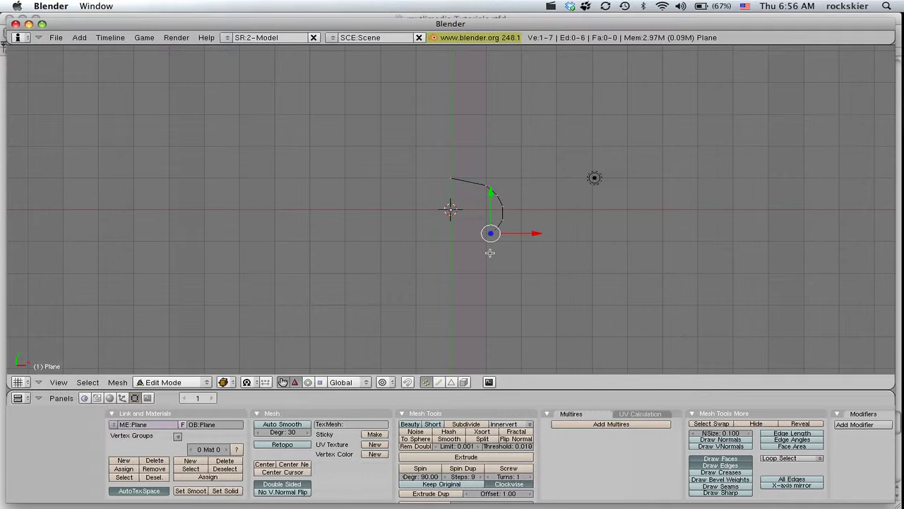
{"action": "key", "text": "e"}
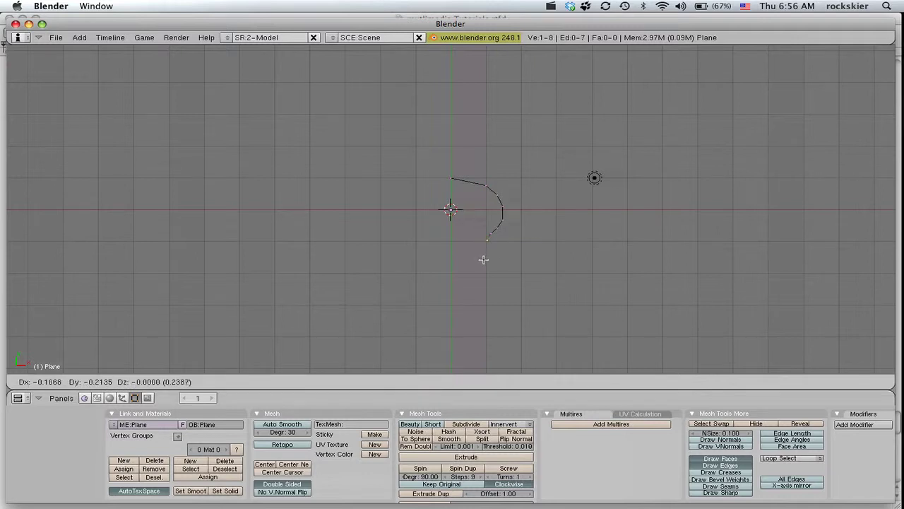
{"action": "left_click", "coordinate": [483, 260]}
Step: Extrude a stem vertex snapped exactly one unit down, then two vertices flaring into the base
{"action": "key", "text": "e"}
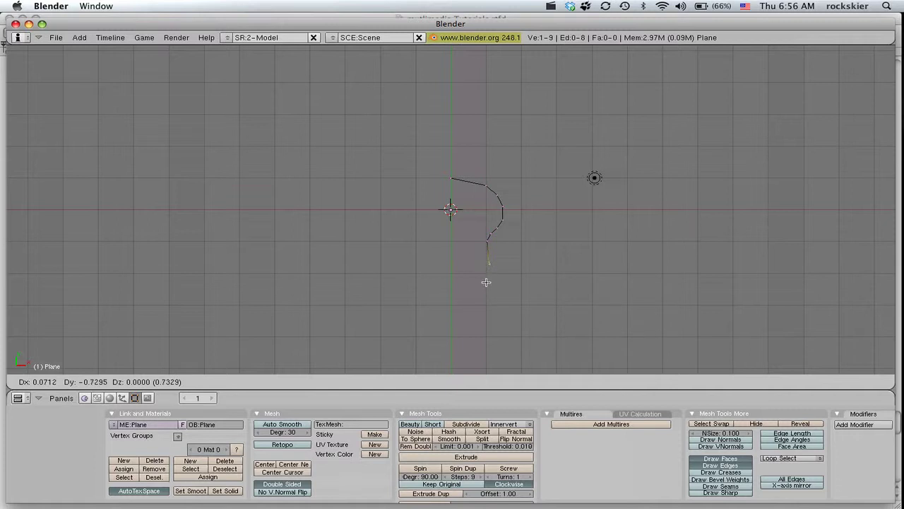
{"action": "key", "text": "ctrl"}
{"action": "left_click", "coordinate": [483, 285]}
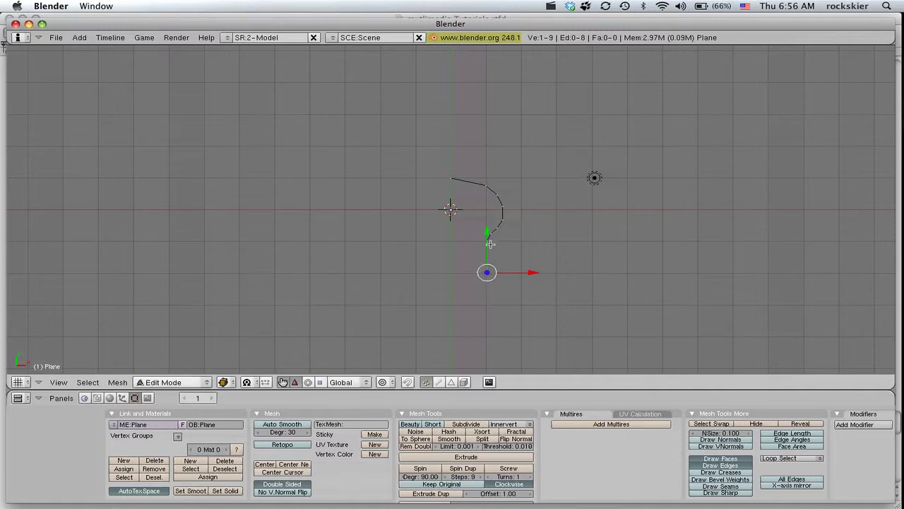
{"action": "key", "text": "e"}
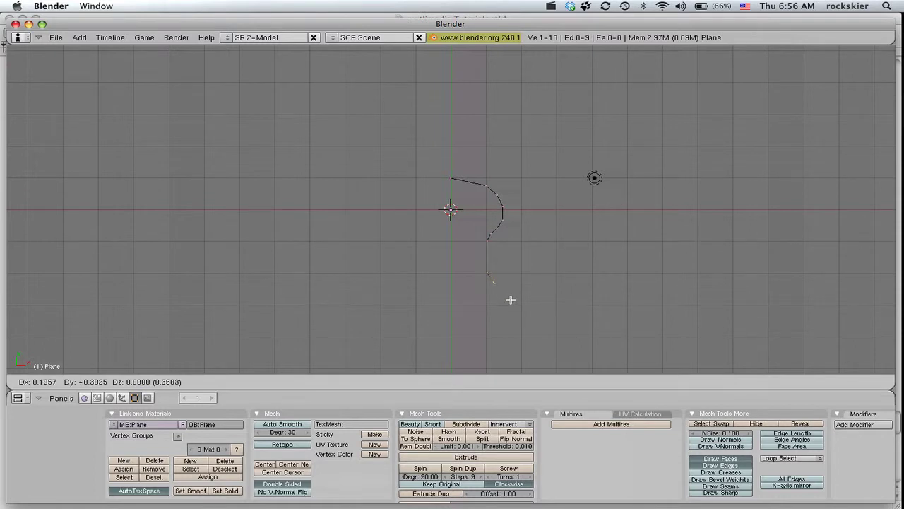
{"action": "left_click", "coordinate": [513, 301]}
{"action": "key", "text": "e"}
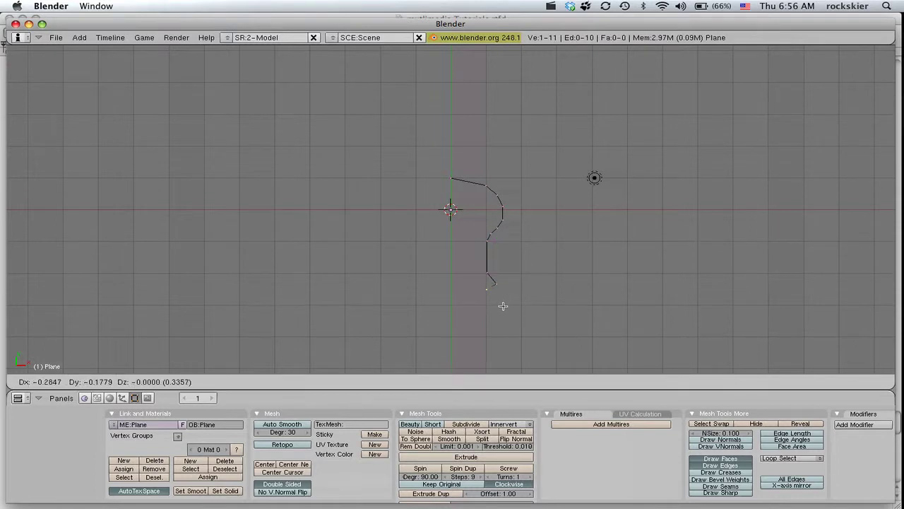
{"action": "left_click", "coordinate": [503, 306]}
Step: Extrude the base's outer corner vertices and snap the final vertex onto the centre axis
{"action": "key", "text": "e"}
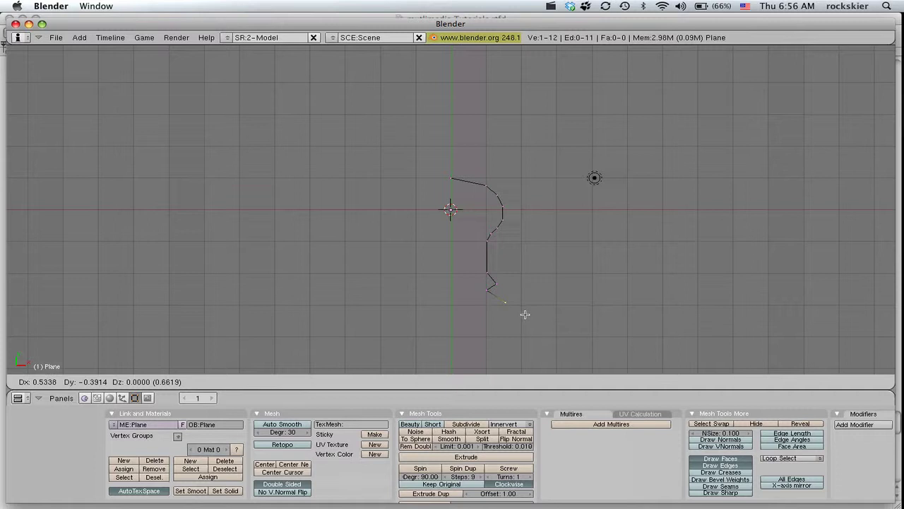
{"action": "left_click", "coordinate": [525, 314]}
{"action": "key", "text": "e"}
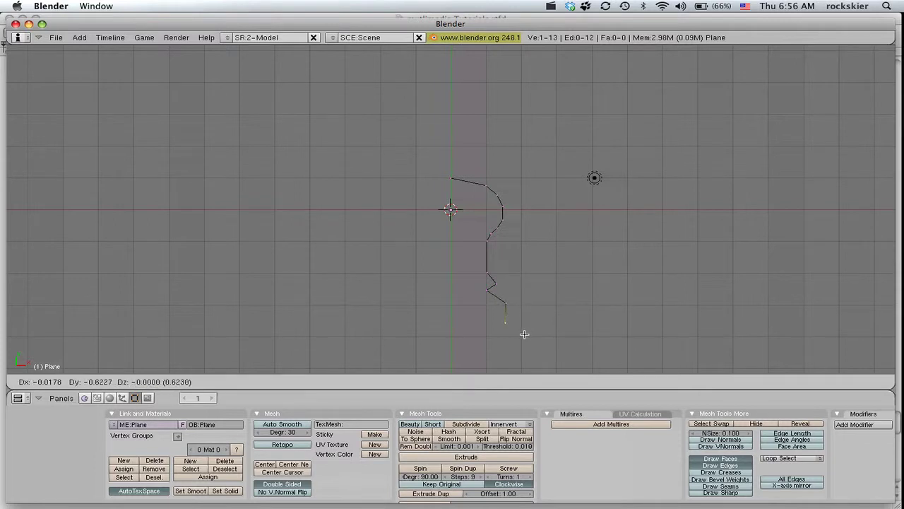
{"action": "left_click", "coordinate": [524, 334]}
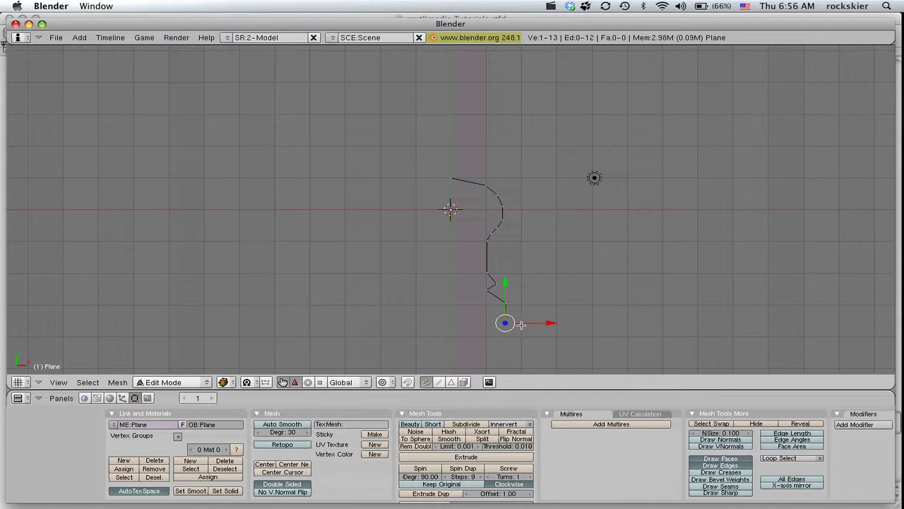
{"action": "key", "text": "e"}
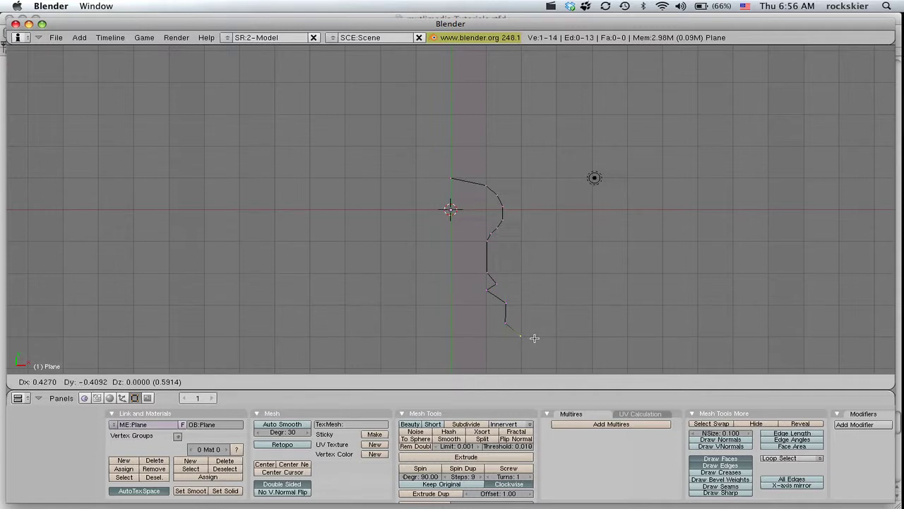
{"action": "left_click", "coordinate": [535, 337]}
{"action": "key", "text": "e"}
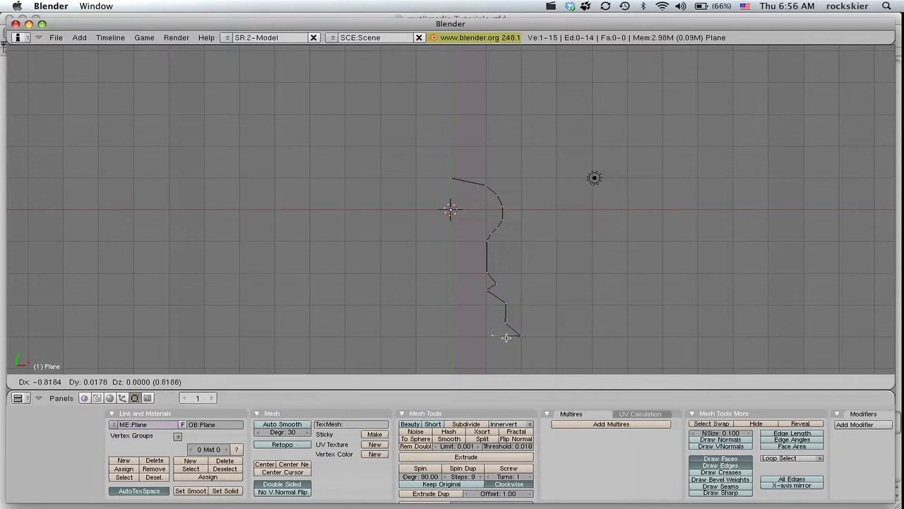
{"action": "key", "text": "ctrl"}
{"action": "left_click", "coordinate": [459, 340]}
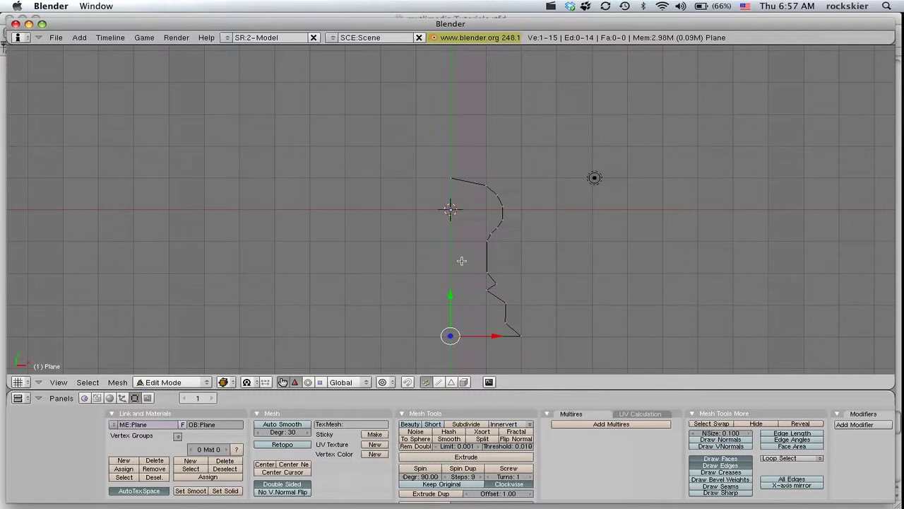
Step: Toggle selection with A until all 15 profile vertices are selected
{"action": "key", "text": "a"}
{"action": "key", "text": "a"}
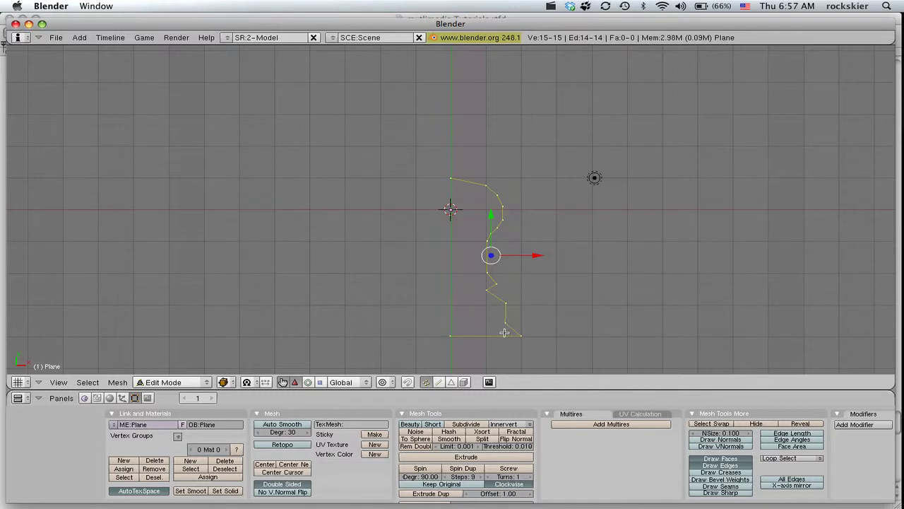
{"action": "key", "text": "a"}
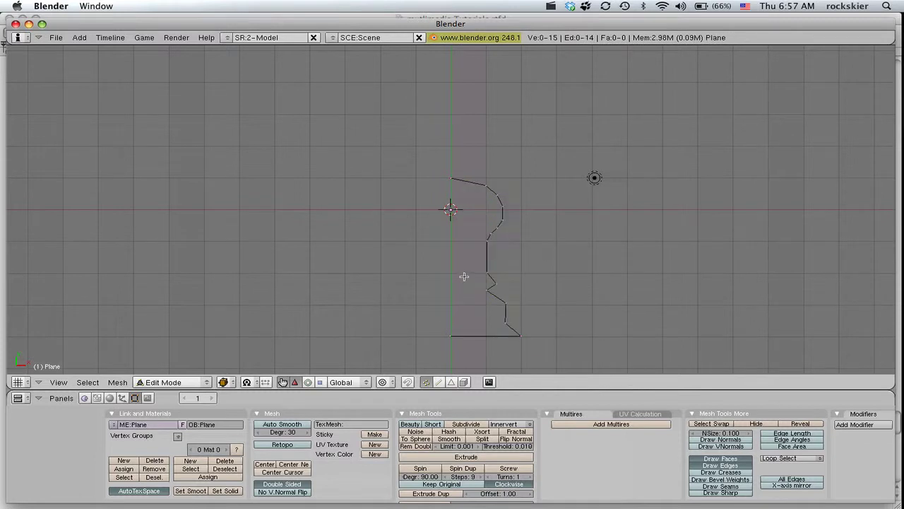
{"action": "key", "text": "a"}
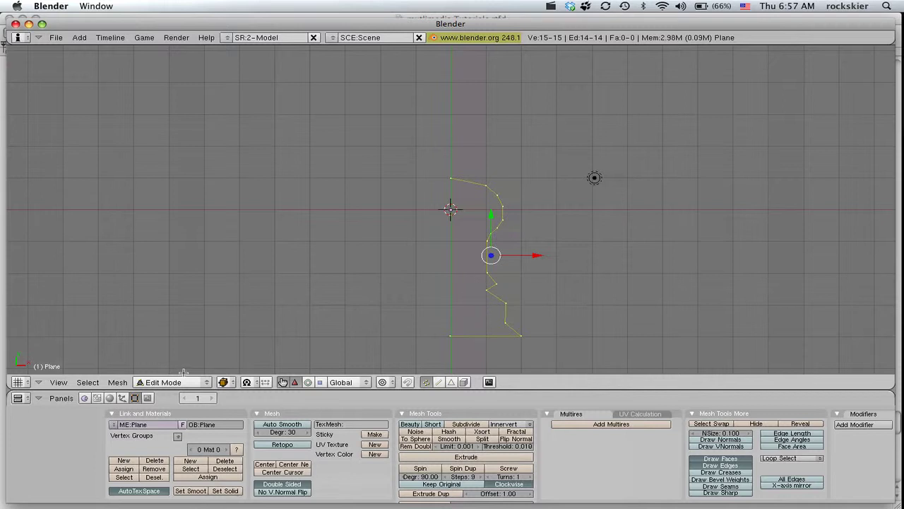
Step: Switch the 3D view to the Front view
{"action": "left_click", "coordinate": [69, 386]}
{"action": "left_click", "coordinate": [60, 385]}
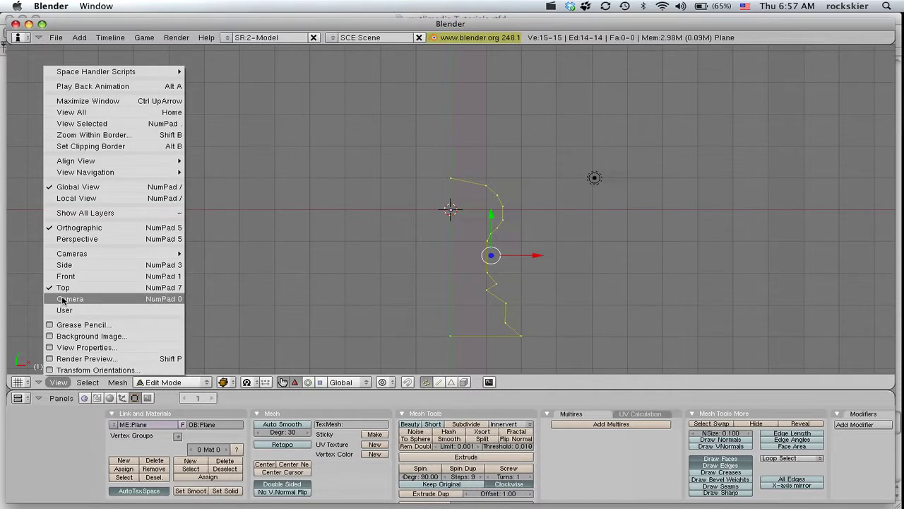
{"action": "left_click", "coordinate": [71, 277]}
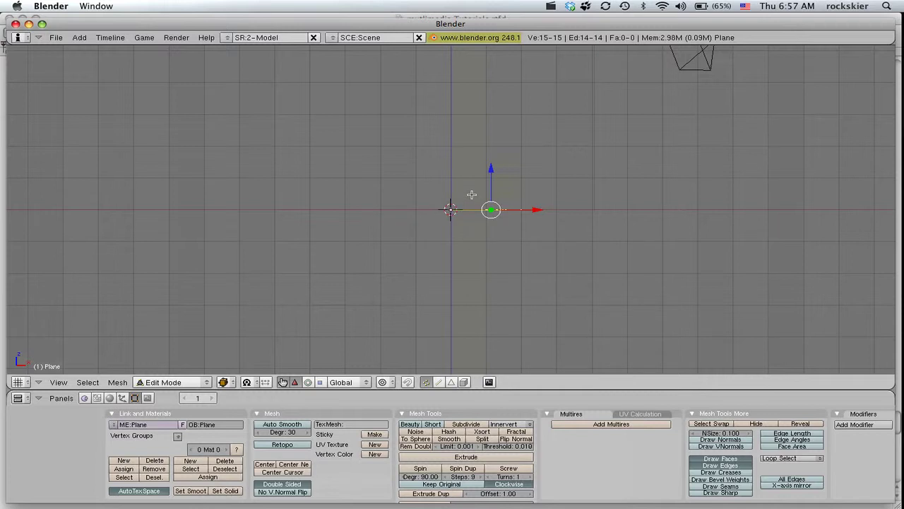
Step: Set the spin angle to 360° and spin the profile in 9 steps into a solid pawn
{"action": "left_click", "coordinate": [427, 477]}
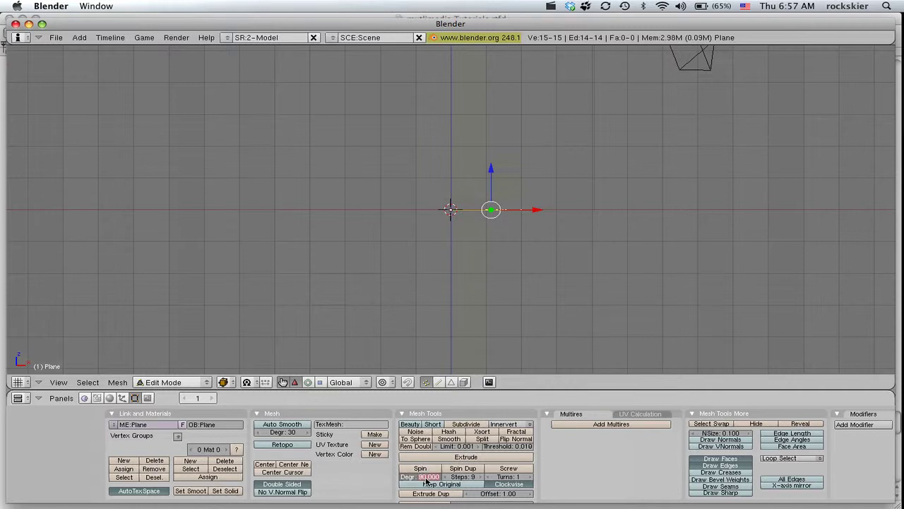
{"action": "type", "text": "36"}
{"action": "key", "text": "Return"}
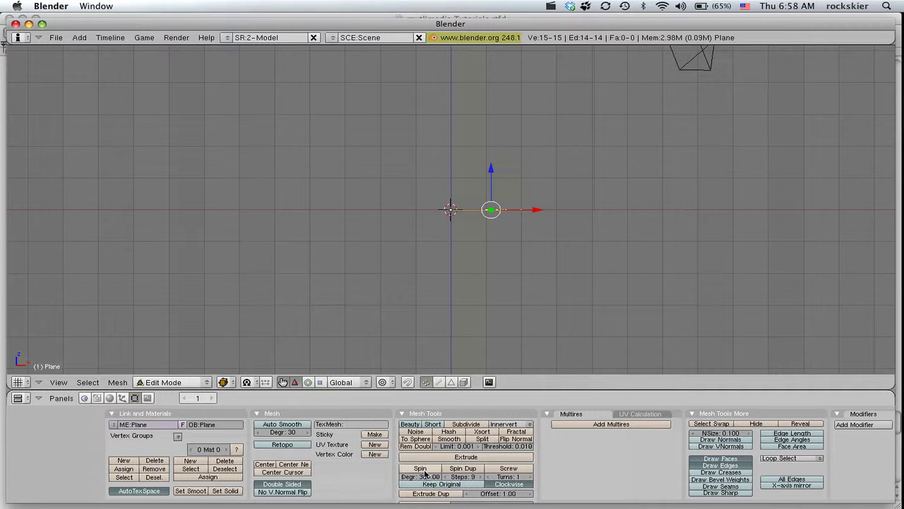
{"action": "left_click", "coordinate": [422, 468]}
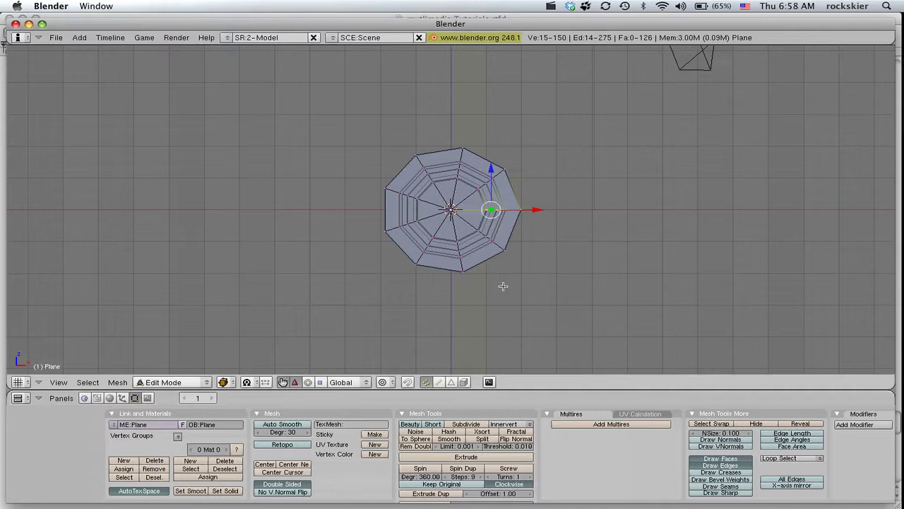
{"action": "middle_click_drag", "start_coordinate": [486, 292], "coordinate": [527, 158]}
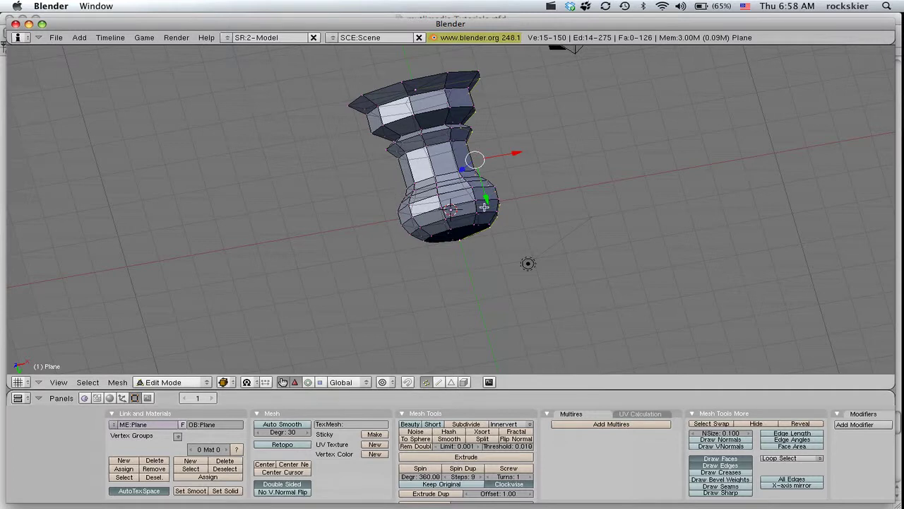
Step: Return to Object Mode and scale the whole pawn down somewhat
{"action": "left_click", "coordinate": [173, 382]}
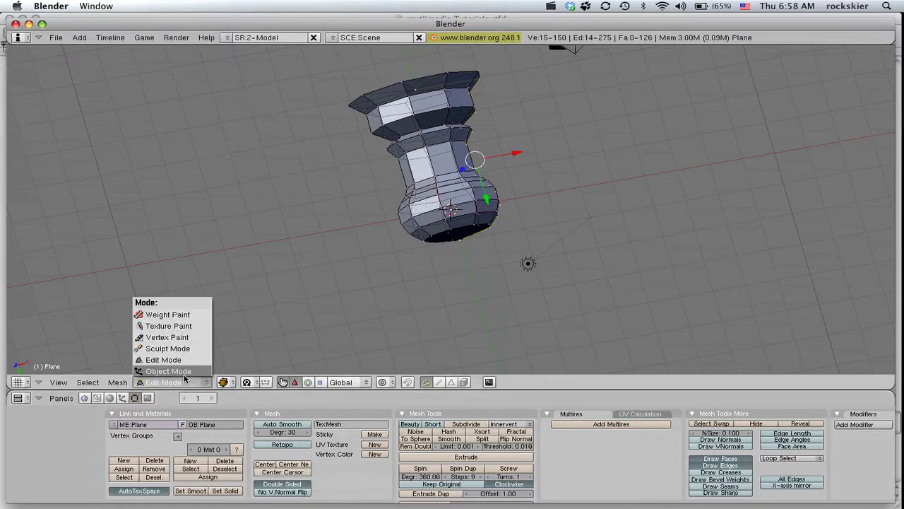
{"action": "left_click", "coordinate": [204, 368]}
{"action": "middle_click_drag", "start_coordinate": [487, 280], "coordinate": [673, 216]}
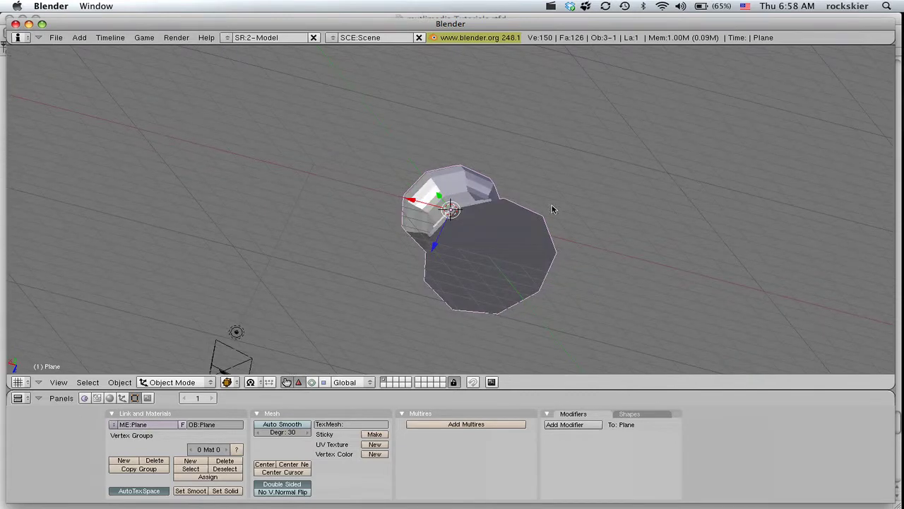
{"action": "key", "text": "s"}
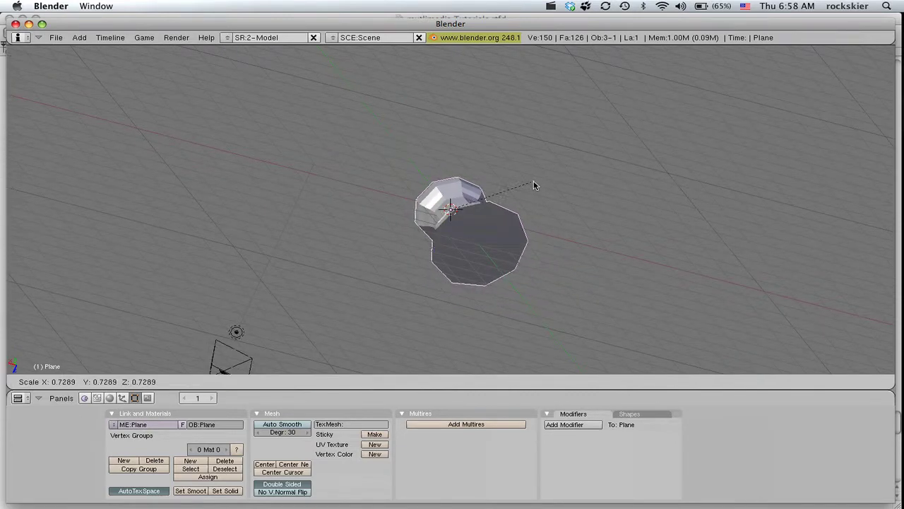
{"action": "left_click", "coordinate": [535, 184]}
{"action": "middle_click_drag", "start_coordinate": [568, 178], "coordinate": [447, 216]}
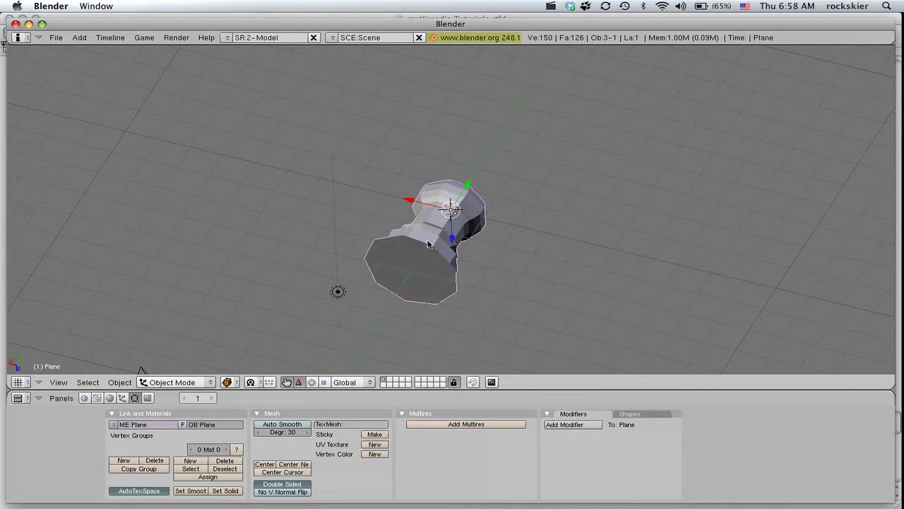
{"action": "key", "text": "Tab"}
{"action": "key", "text": "Tab"}
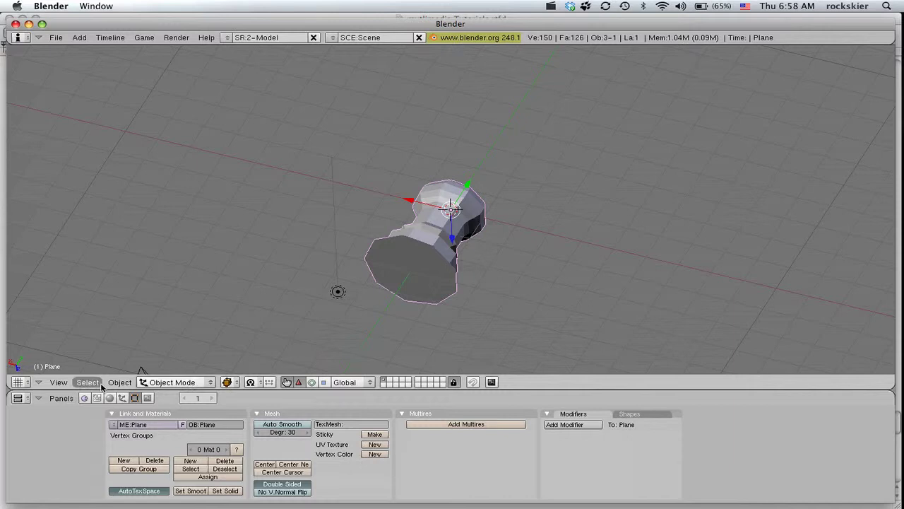
Step: Switch to Top view, pan the pawn left, and place the 3D cursor to its right
{"action": "left_click", "coordinate": [66, 386]}
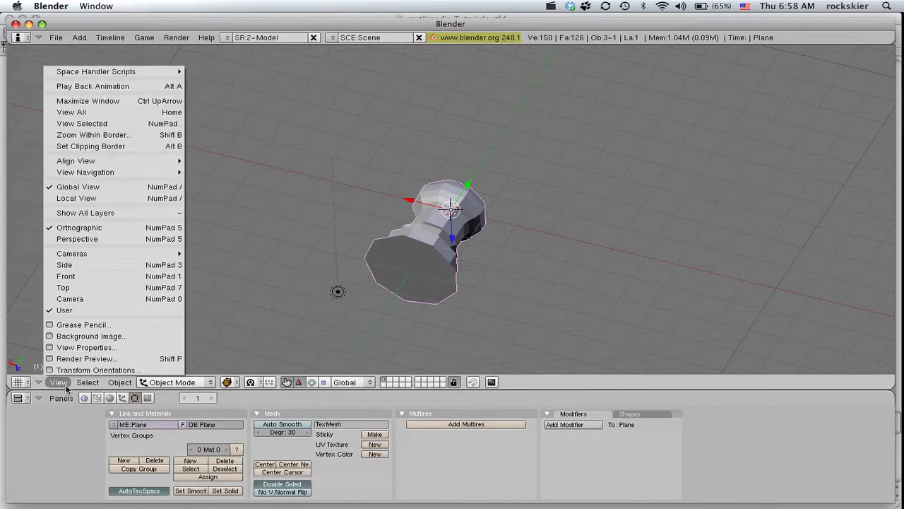
{"action": "left_click", "coordinate": [82, 288]}
{"action": "middle_click_drag", "start_coordinate": [568, 242], "coordinate": [367, 236], "text": "shift"}
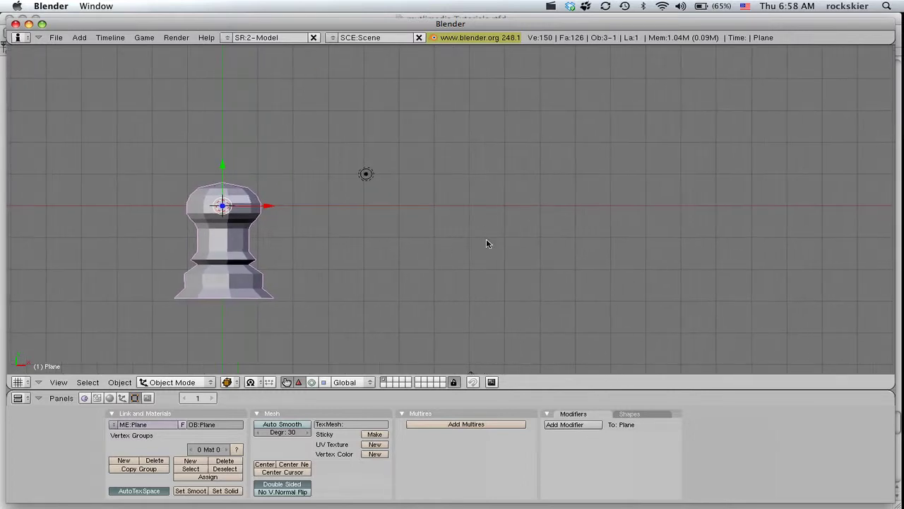
{"action": "left_click", "coordinate": [399, 205]}
Step: Add a plane mesh to the right of the pawn and enter Edit Mode on it
{"action": "key", "text": "space"}
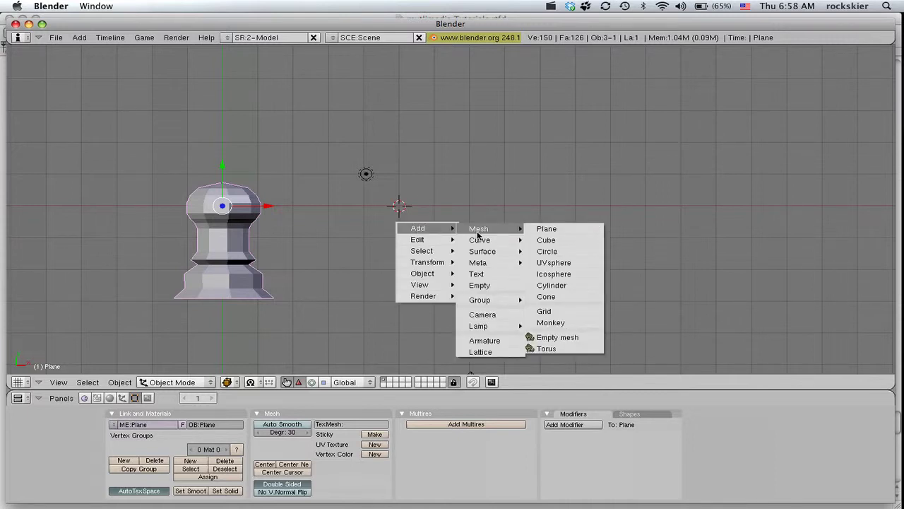
{"action": "left_click", "coordinate": [547, 231]}
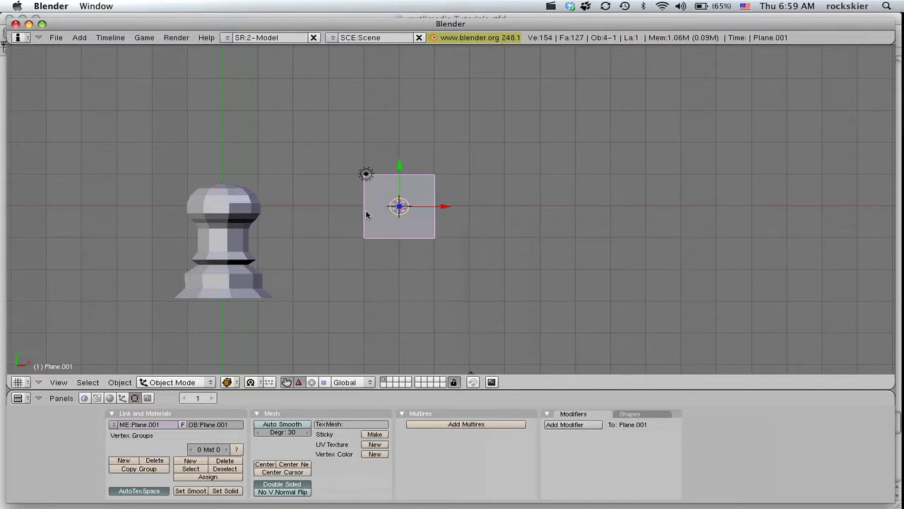
{"action": "key", "text": "Tab"}
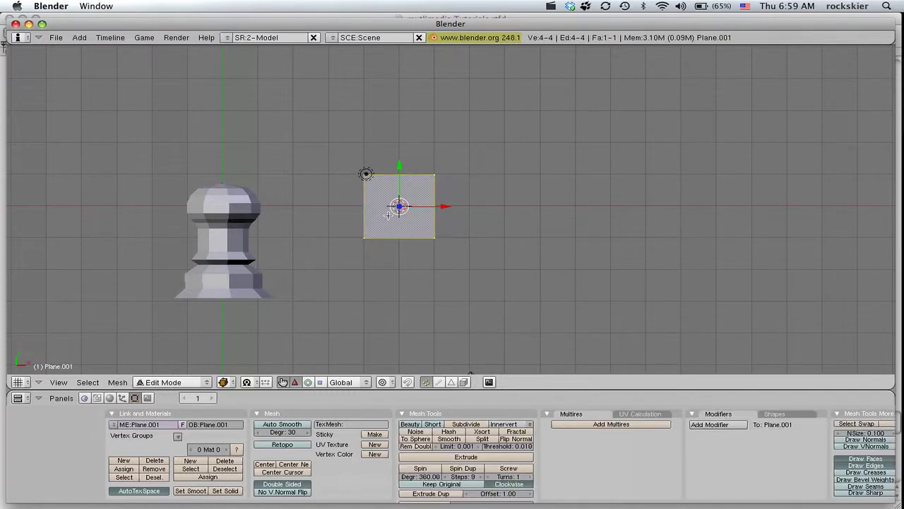
{"action": "scroll", "coordinate": [416, 213], "scroll_direction": "up", "scroll_amount": 3}
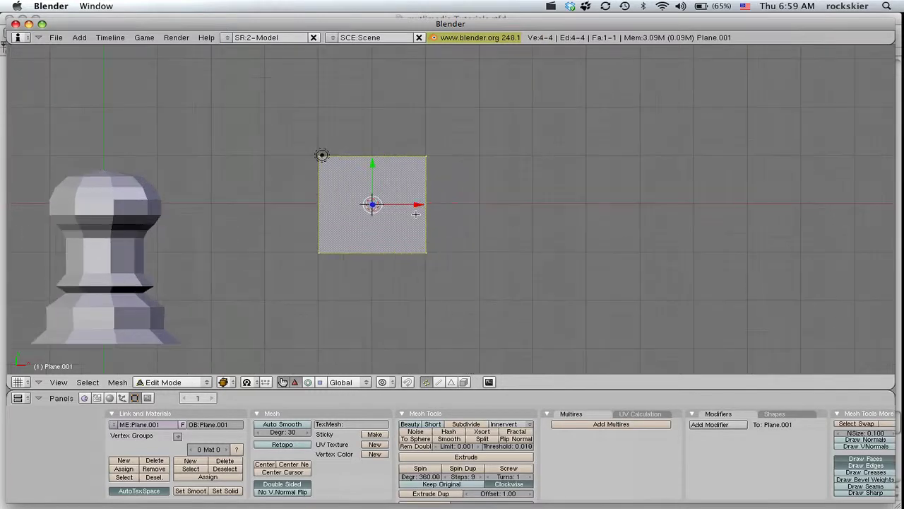